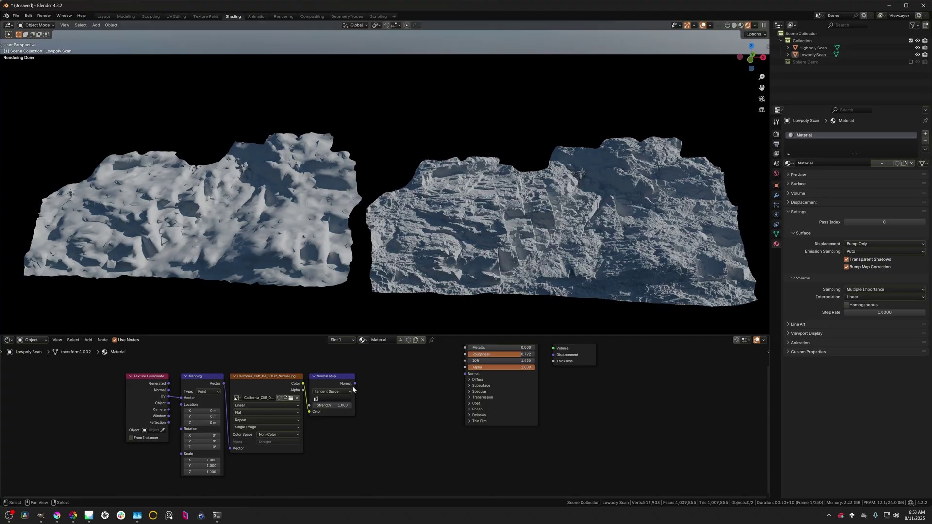
- Connect the Normal Map node's Normal output to the Principled BSDF's Normal input in the Lowpoly Scan's material
drag(354, 384, 464, 374)
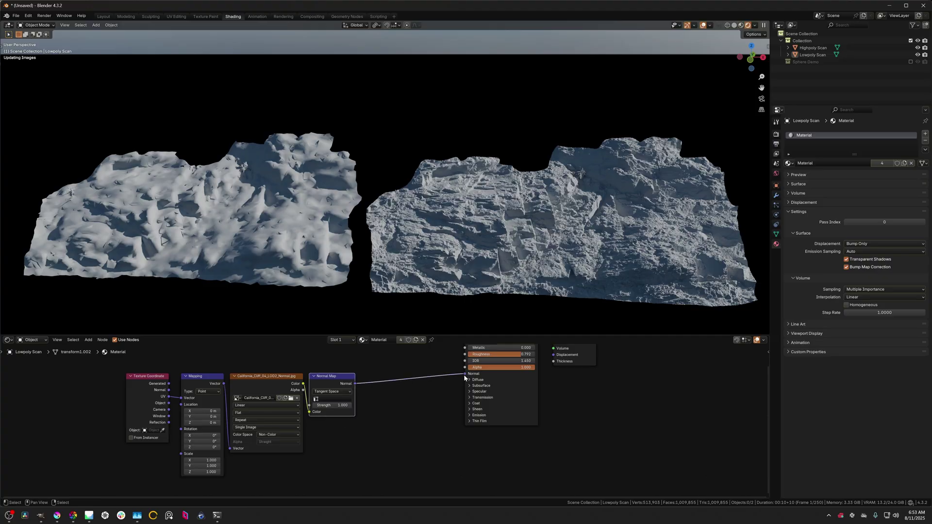
middle_drag(464, 374, 438, 405)
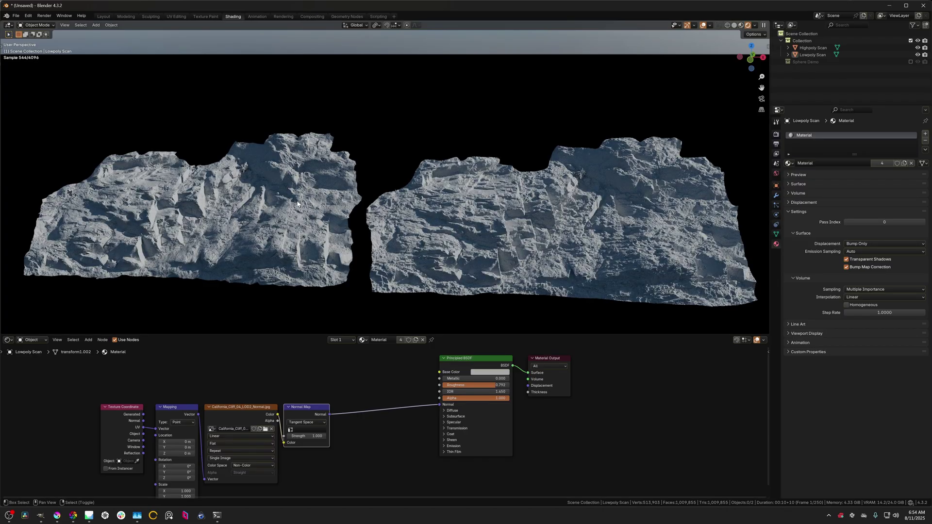
- Examine the rendered low-poly cliff scan up close and compare its surface detail with the high-poly scan
shift+middle_drag(297, 155, 395, 145)
scroll(395, 144, up, 1)
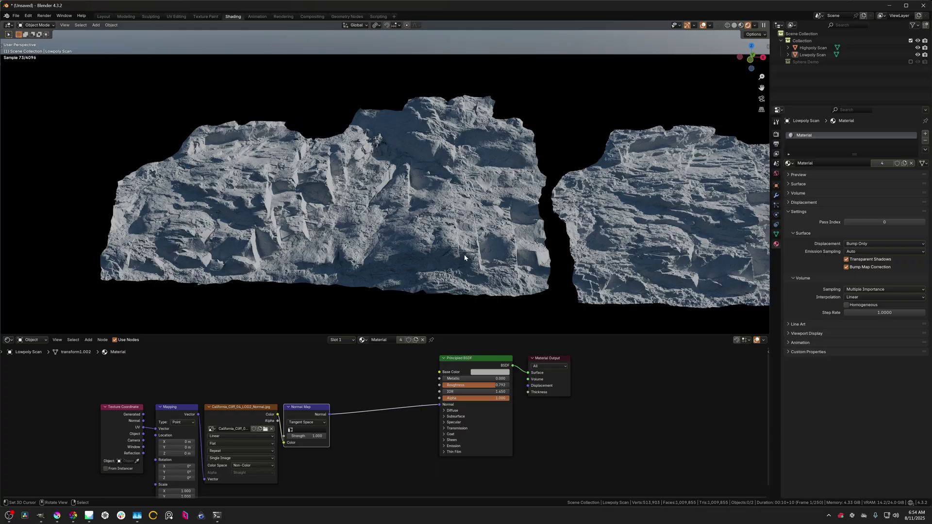
middle_drag(464, 258, 499, 262)
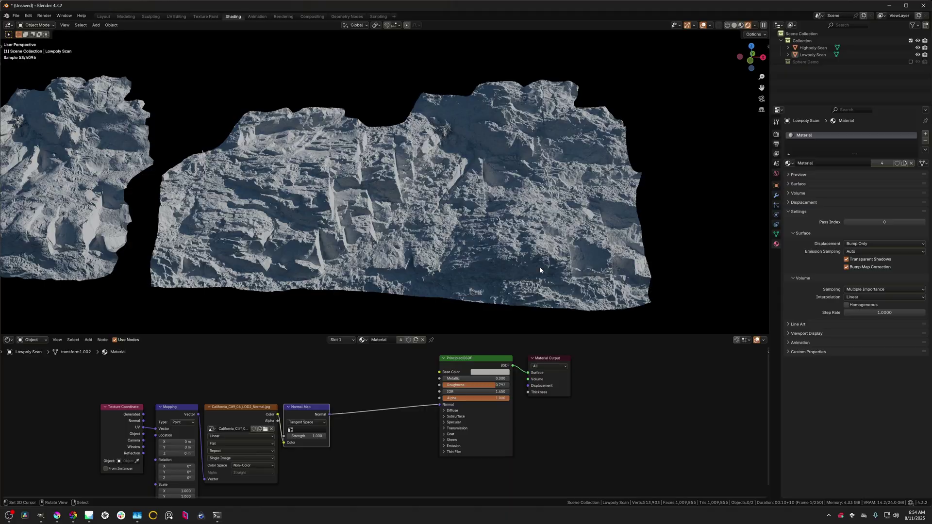
scroll(540, 270, up, 3)
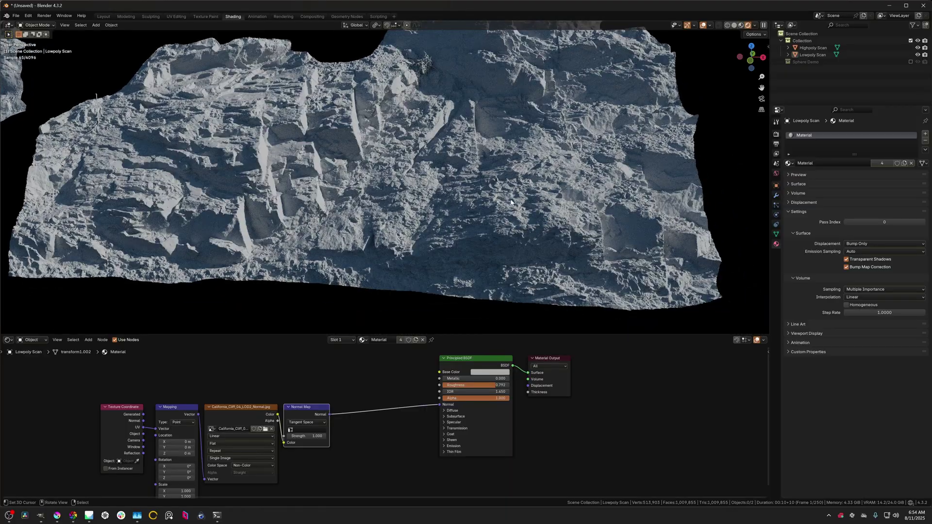
scroll(483, 216, down, 2)
shift+middle_drag(121, 199, 504, 218)
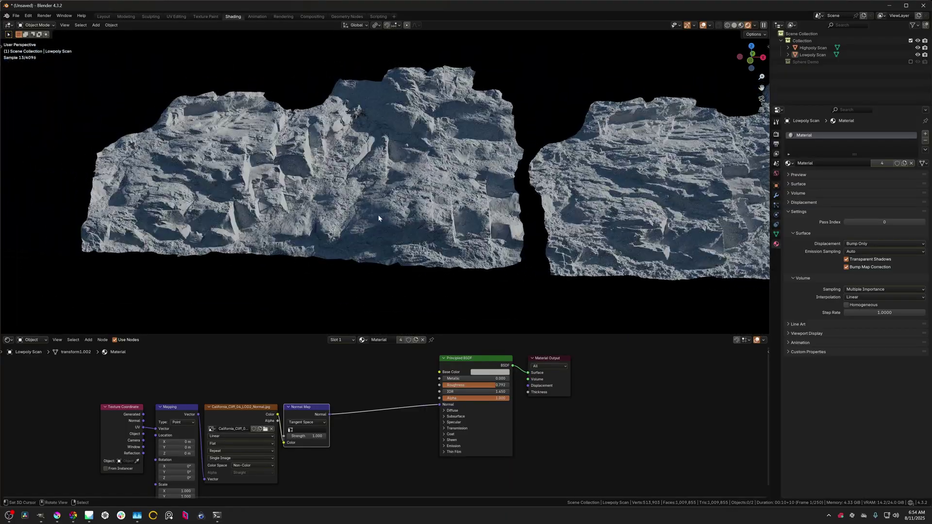
scroll(381, 217, down, 6)
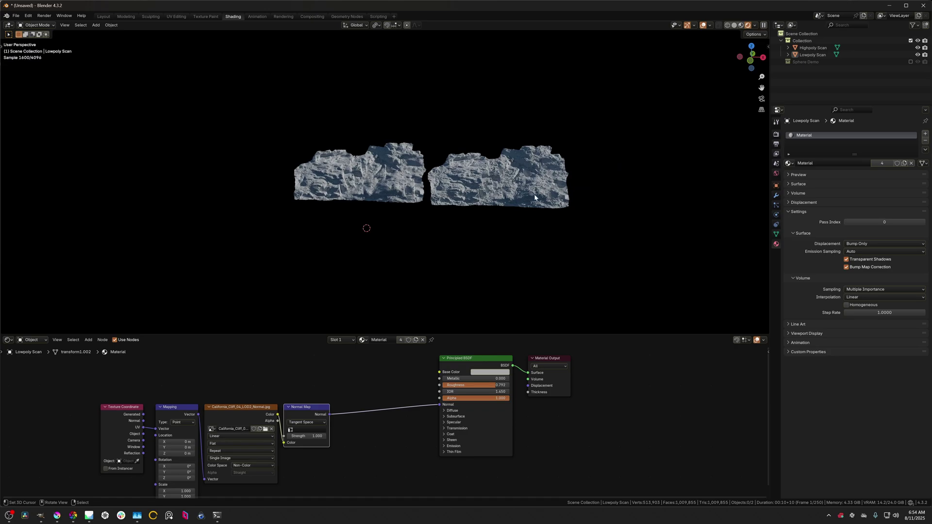
scroll(445, 183, up, 5)
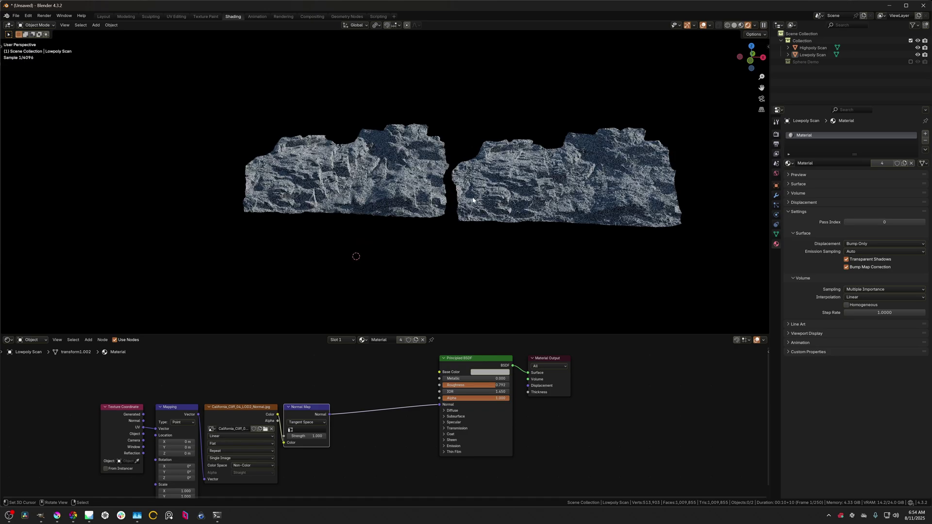
shift+middle_drag(445, 183, 395, 182)
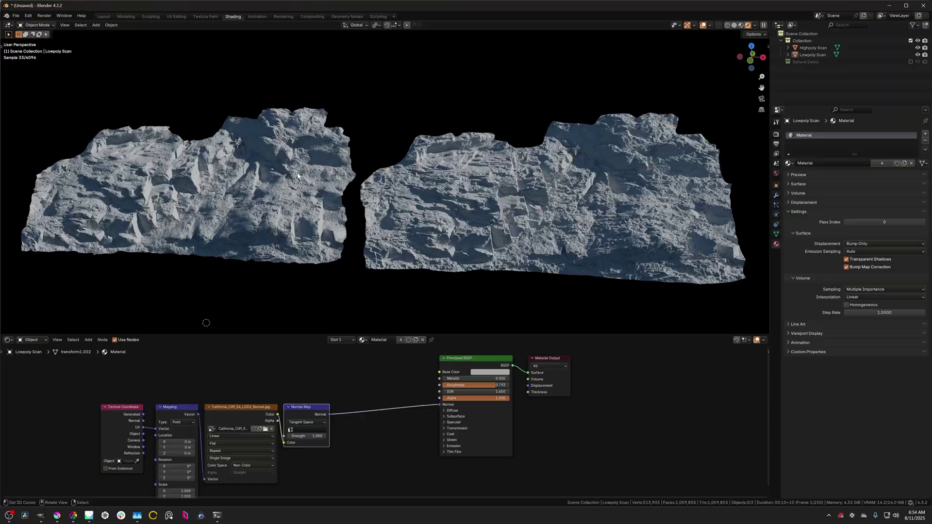
- Disable Bump Map Correction in the Lowpoly Scan's material surface settings and compare its shading with the high-poly scan
click(299, 175)
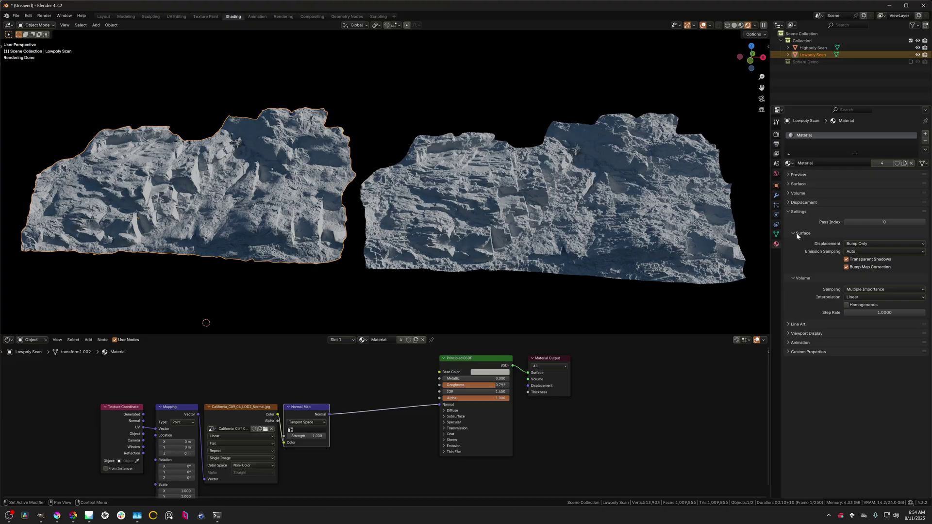
click(857, 270)
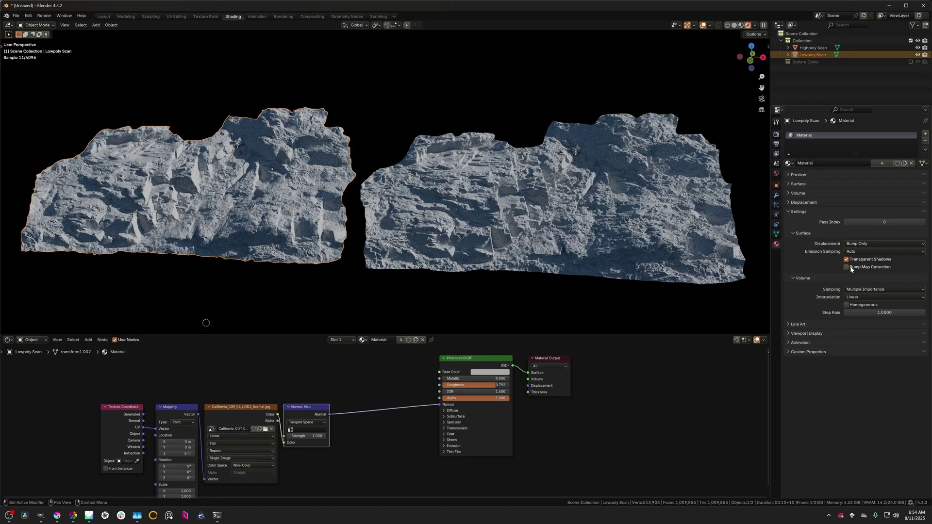
click(227, 277)
middle_drag(268, 221, 214, 231)
scroll(214, 231, down, 3)
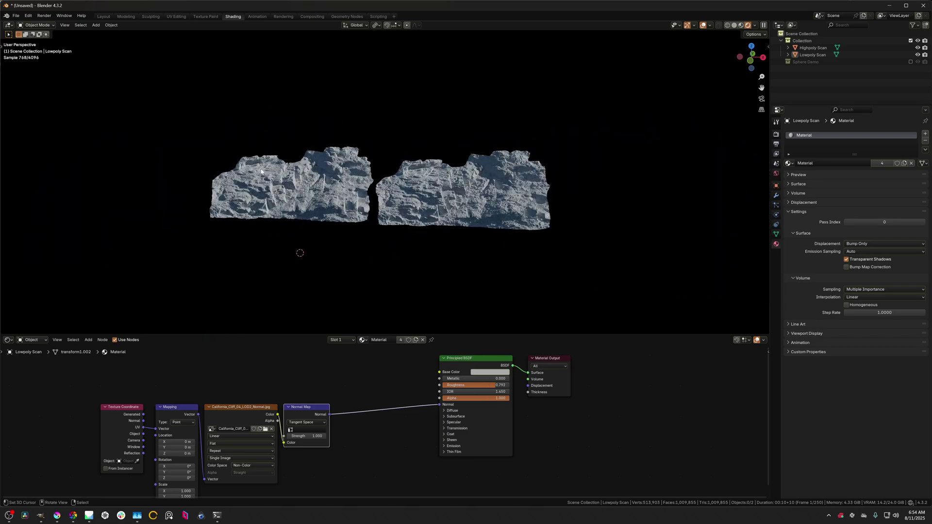
scroll(433, 220, up, 4)
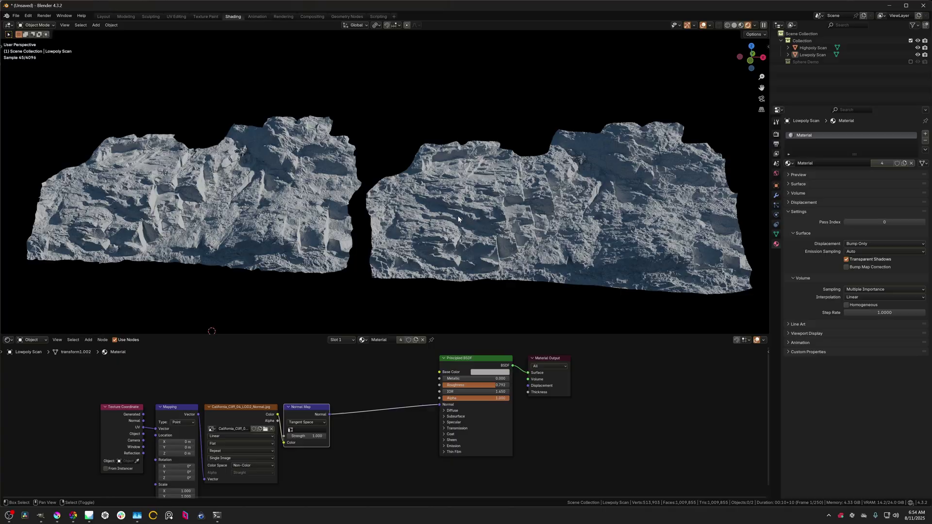
shift+middle_drag(267, 204, 274, 213)
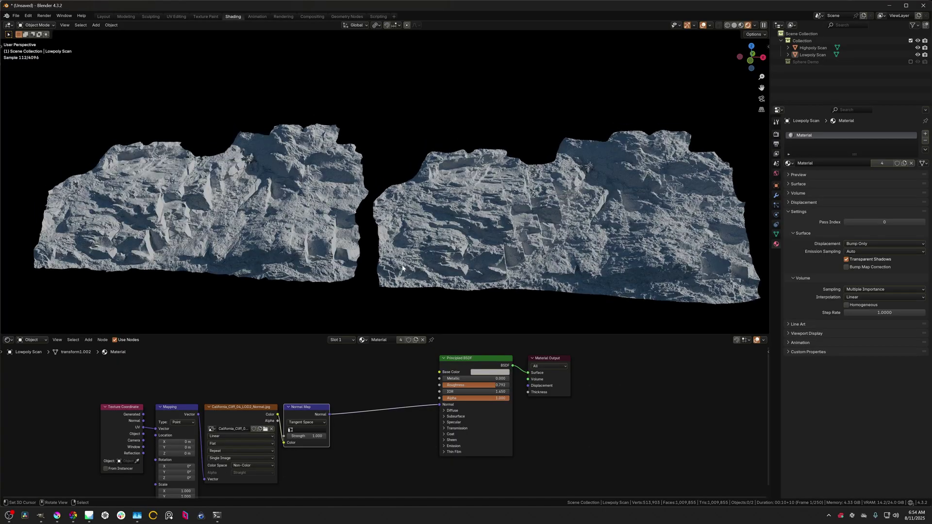
- Hide the Highpoly Scan and Lowpoly Scan and enable the Sphere Demo collection in their place
click(468, 231)
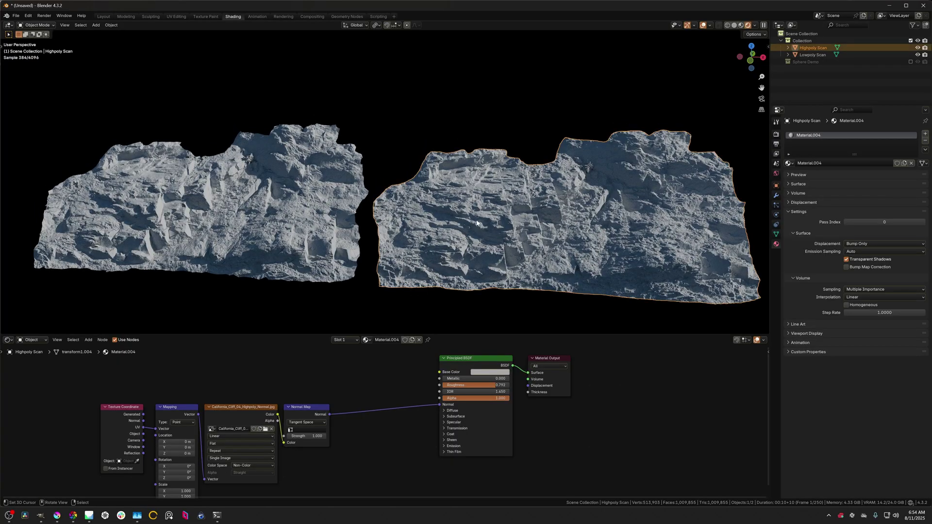
click(257, 184)
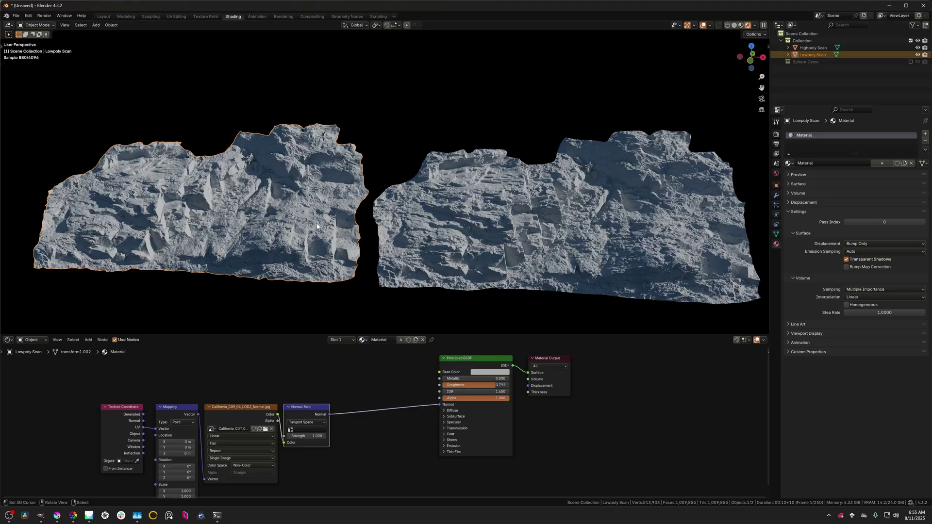
middle_drag(330, 239, 621, 184)
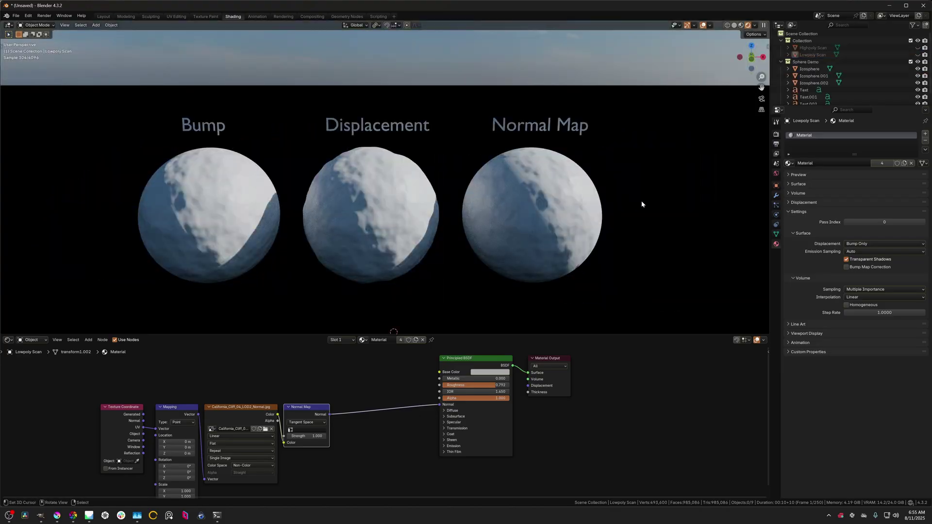
- Inspect the material nodes of the Bump and Displacement spheres, tracing the Noise Texture through the Displacement node
click(214, 224)
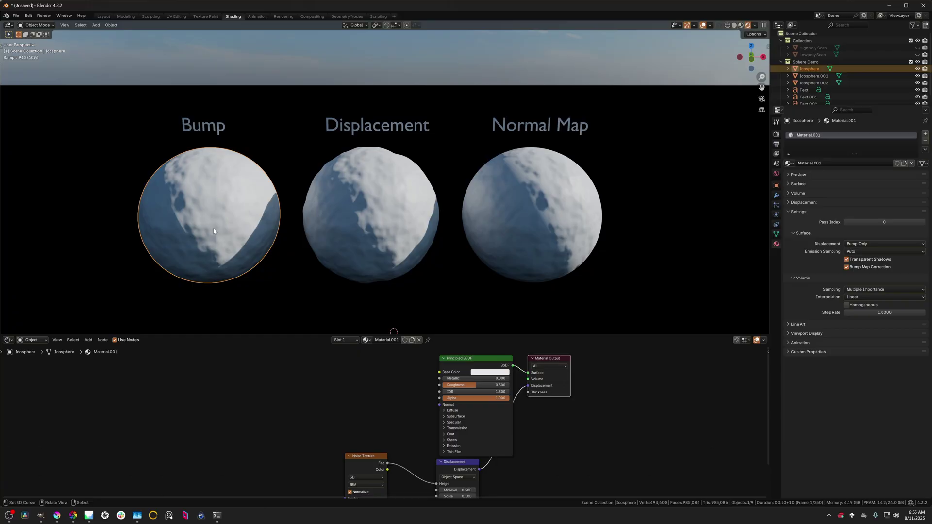
click(333, 224)
middle_drag(552, 399, 543, 381)
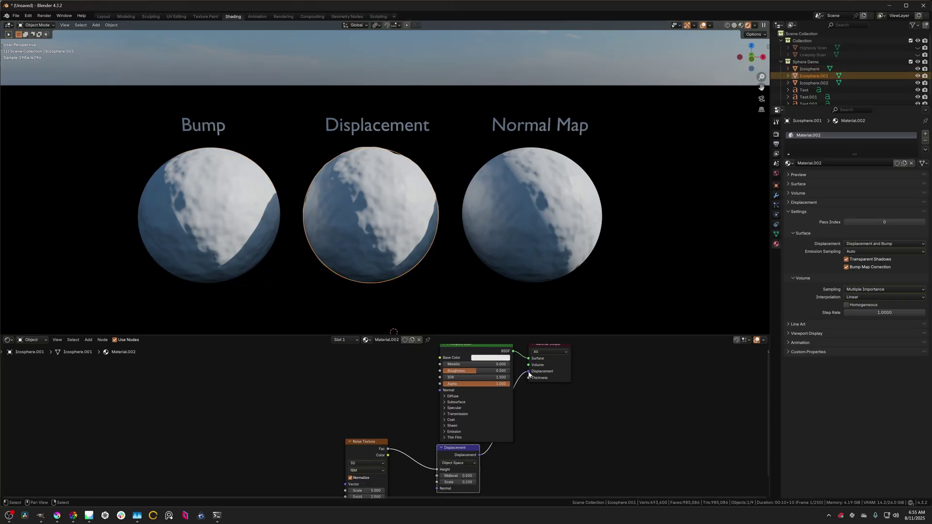
scroll(529, 373, down, 2)
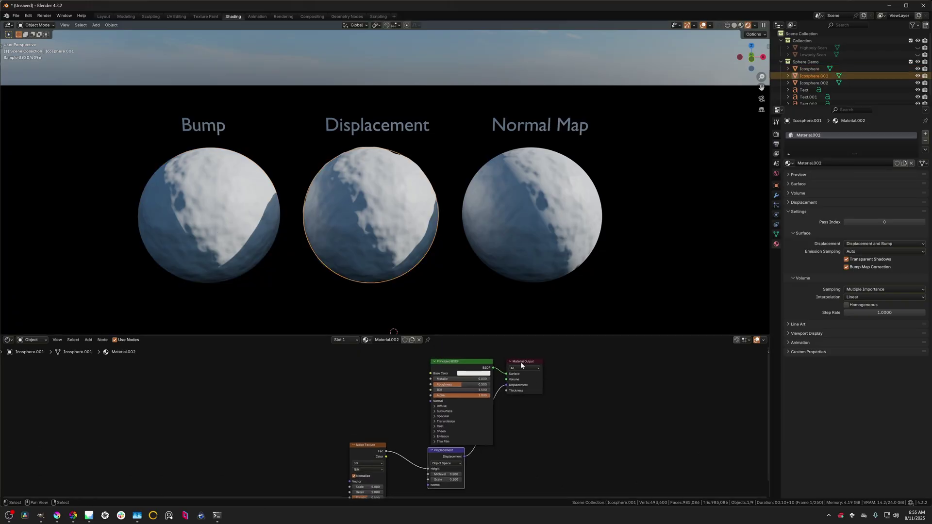
middle_drag(510, 403, 515, 374)
scroll(469, 416, up, 1)
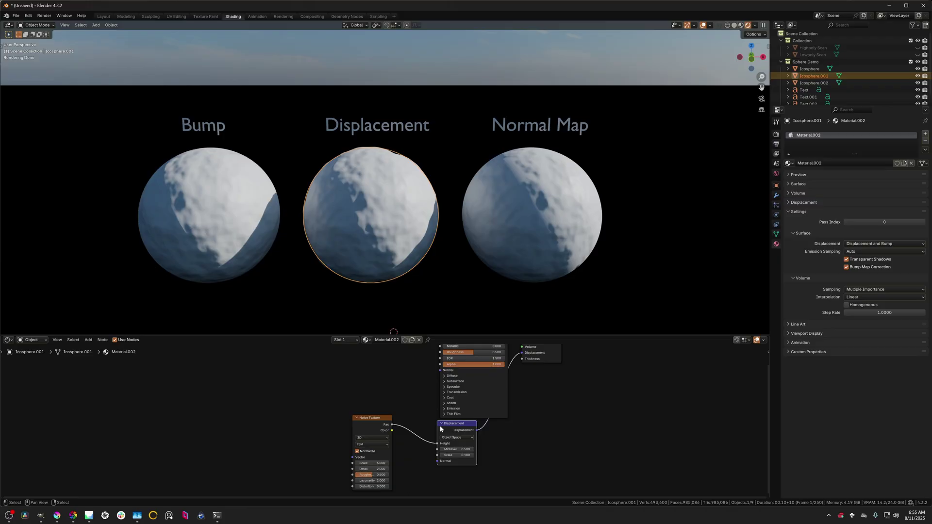
- Compare the material Displacement setting of the Bump sphere with that of the Displacement sphere
click(809, 68)
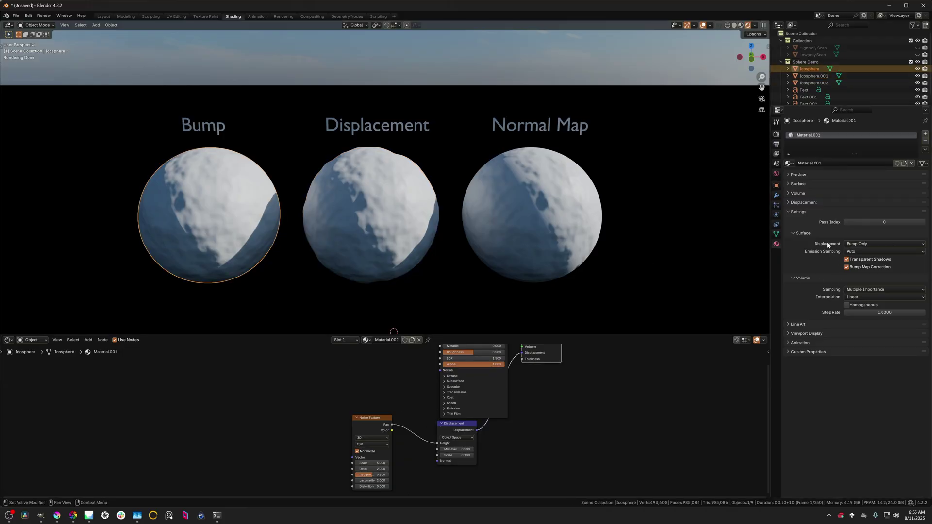
click(856, 244)
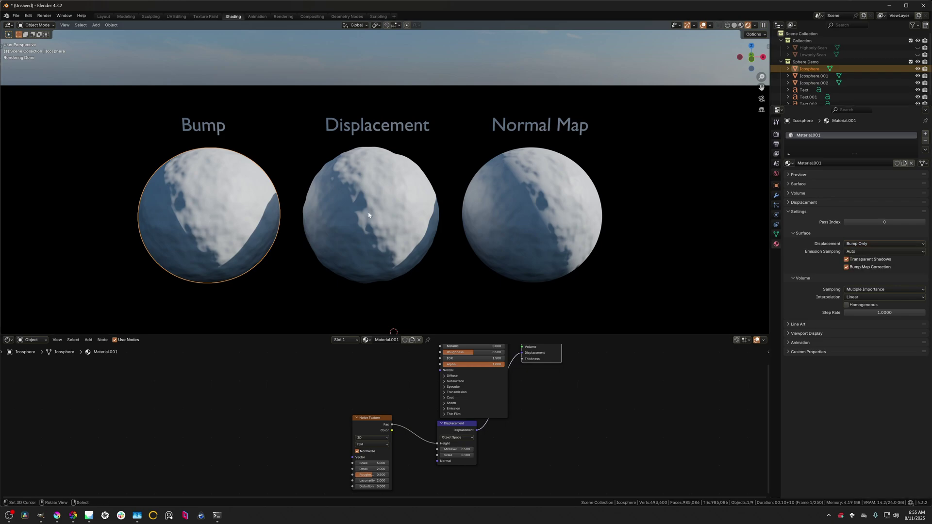
click(340, 214)
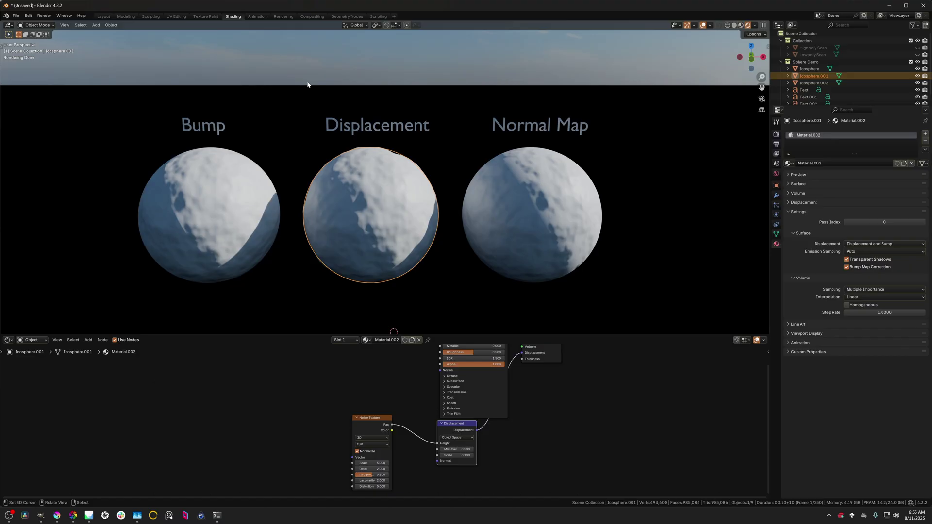
click(396, 286)
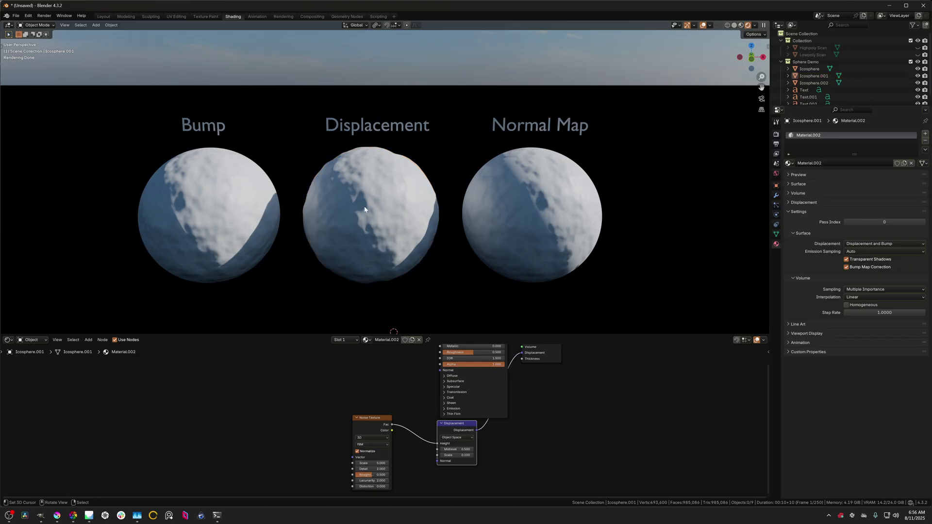
click(226, 191)
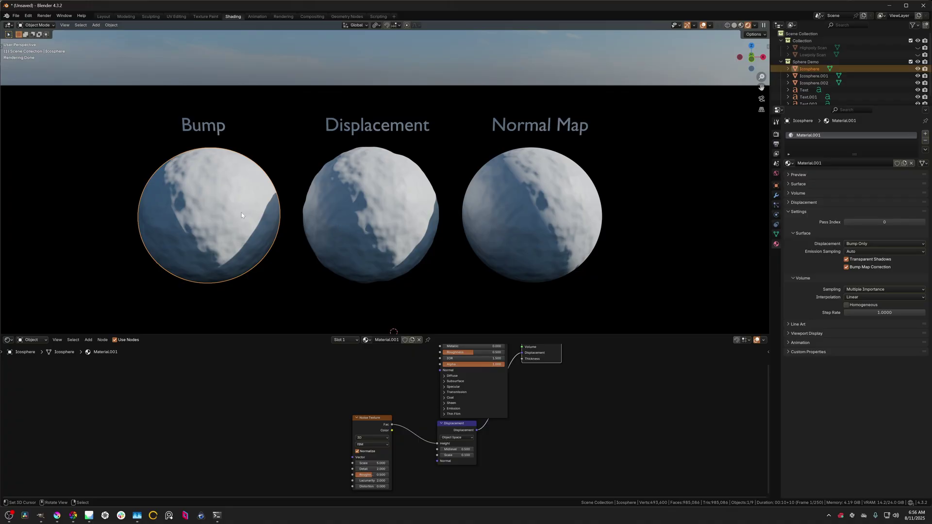
click(348, 205)
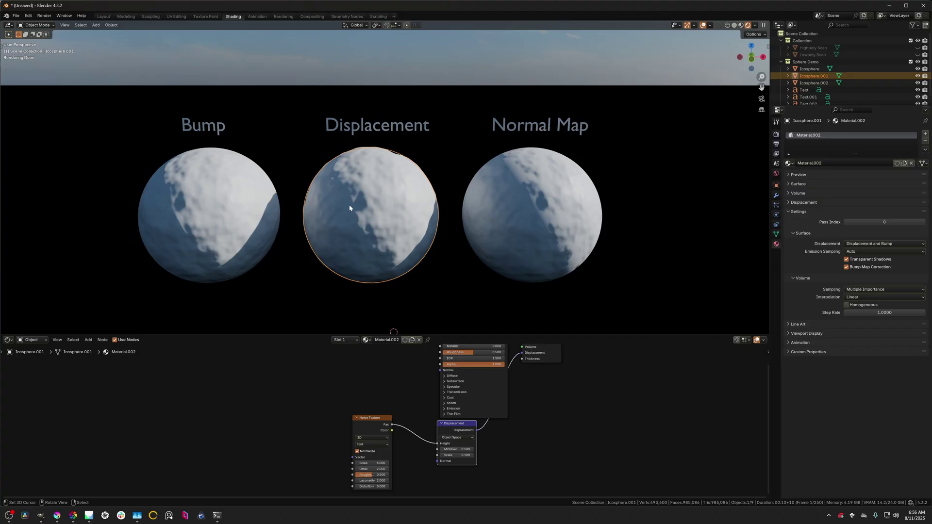
- Inspect the Normal Map sphere's material nodes, tracing the Noise Texture through the Bump node to the Principled BSDF
click(516, 214)
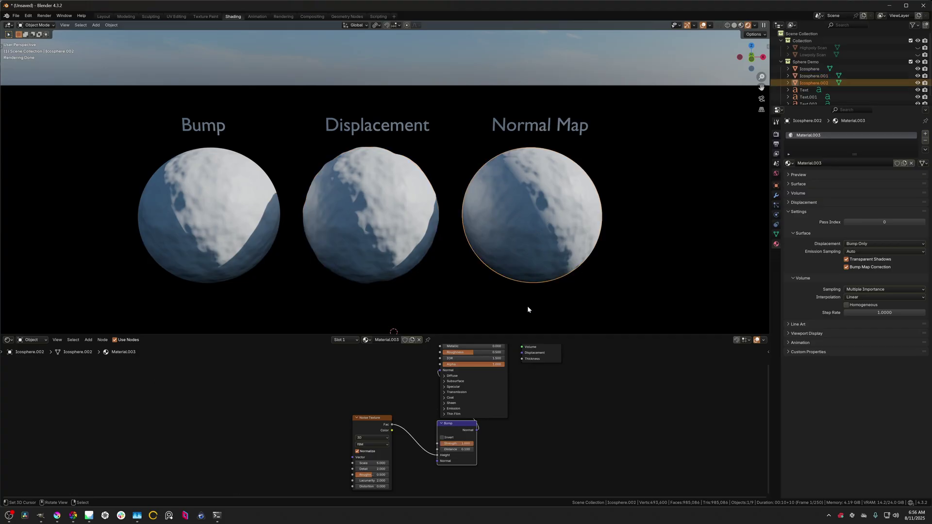
click(360, 426)
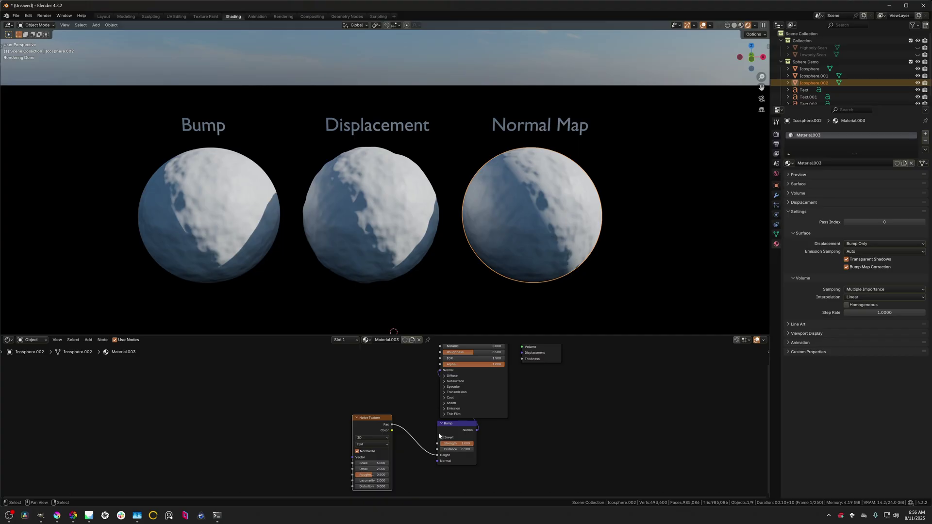
click(454, 427)
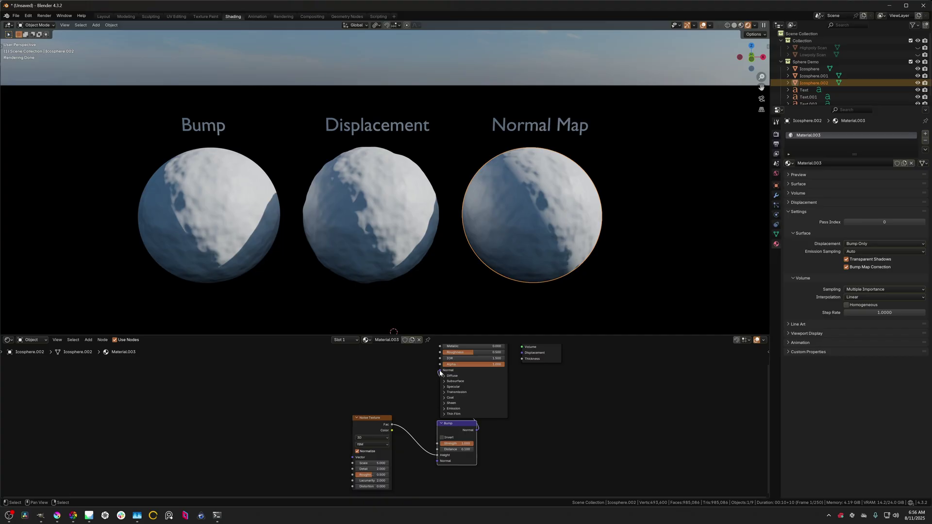
middle_drag(419, 371, 406, 398)
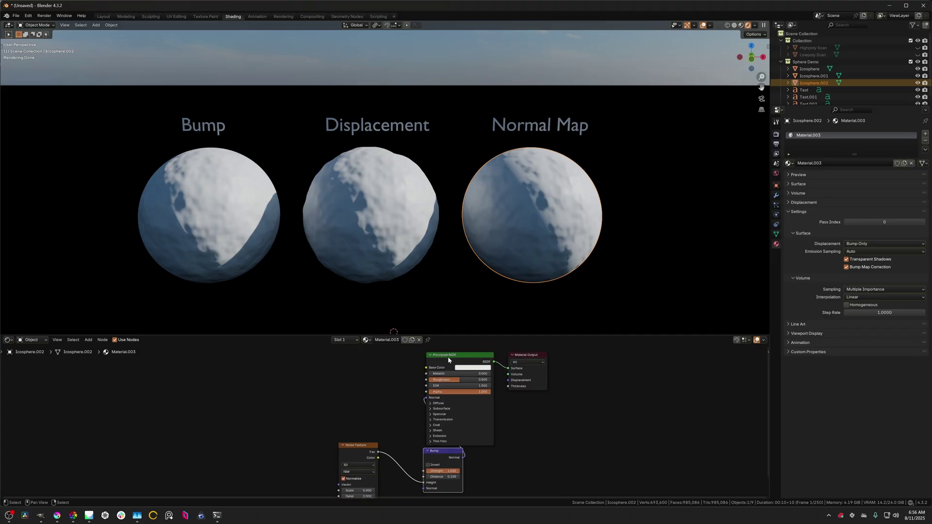
- Try the Normal Map sphere's material without Bump Map Correction and compare its shading with the Bump sphere
click(627, 238)
click(531, 208)
click(854, 267)
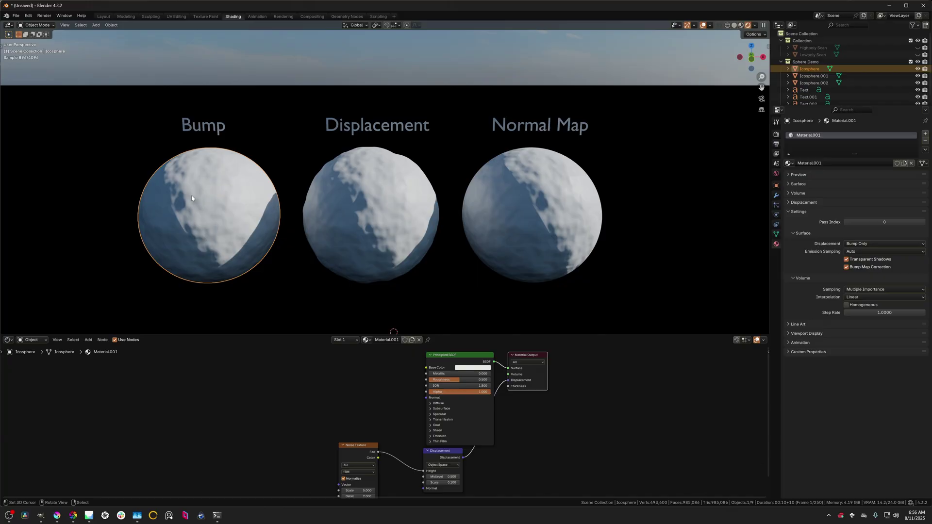
click(259, 217)
click(517, 224)
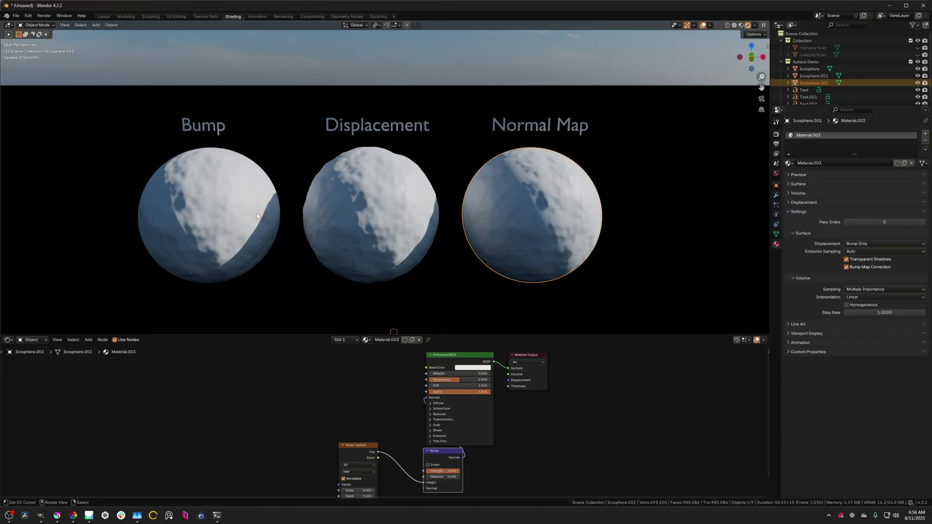
- Examine the shadow edge on the Bump sphere up close and compare it with the Displacement sphere
shift+middle_drag(248, 206, 371, 199)
scroll(518, 238, up, 3)
shift+middle_drag(520, 238, 377, 103)
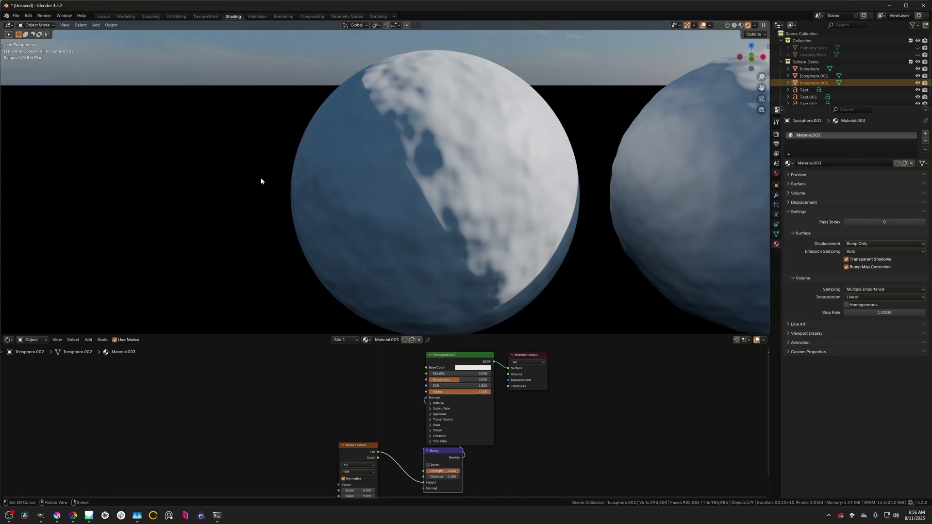
scroll(389, 253, down, 2)
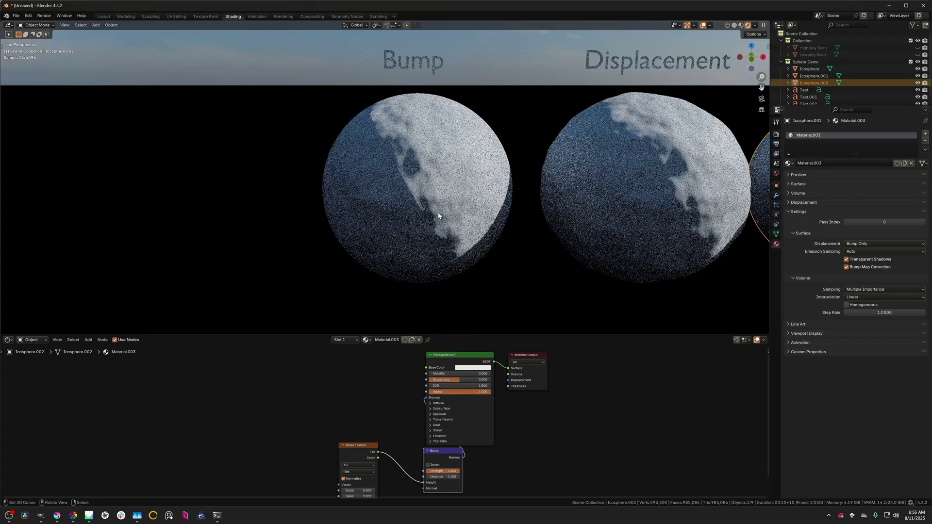
- Inspect the boundary between the lit and shaded areas of the Bump sphere, close up and beside the other spheres
shift+middle_drag(438, 184, 419, 218)
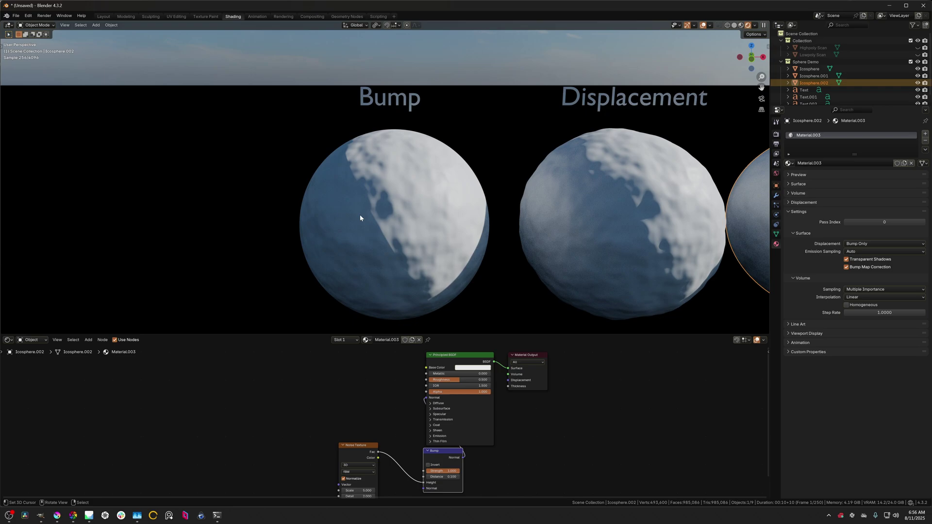
scroll(480, 251, up, 4)
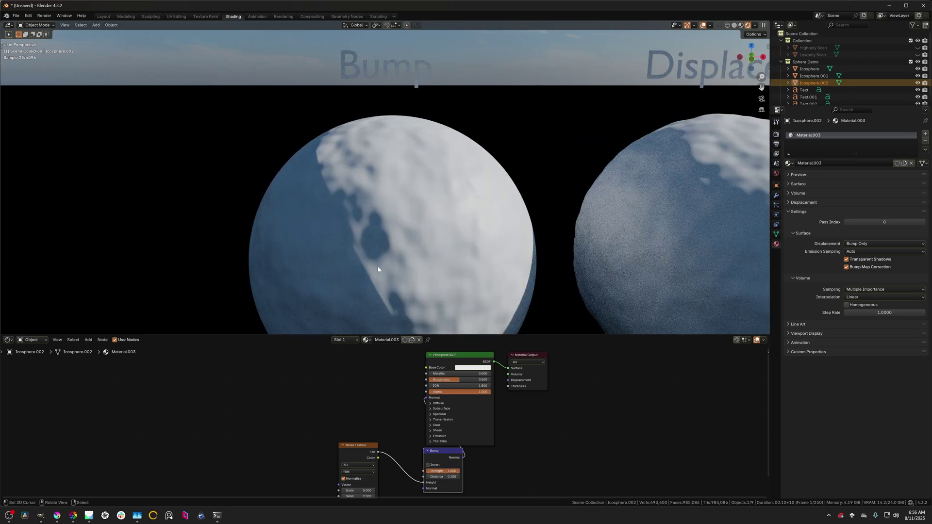
scroll(360, 233, down, 3)
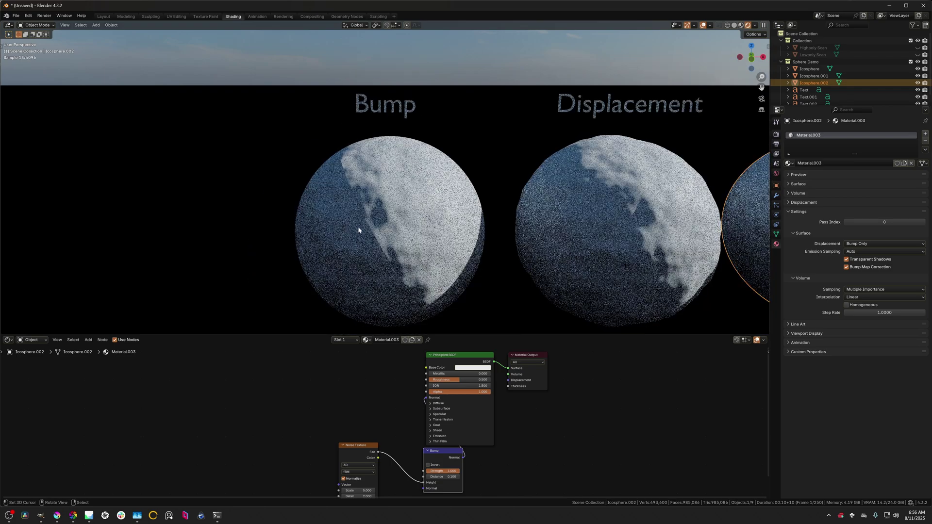
scroll(306, 230, down, 2)
shift+middle_drag(306, 230, 293, 231)
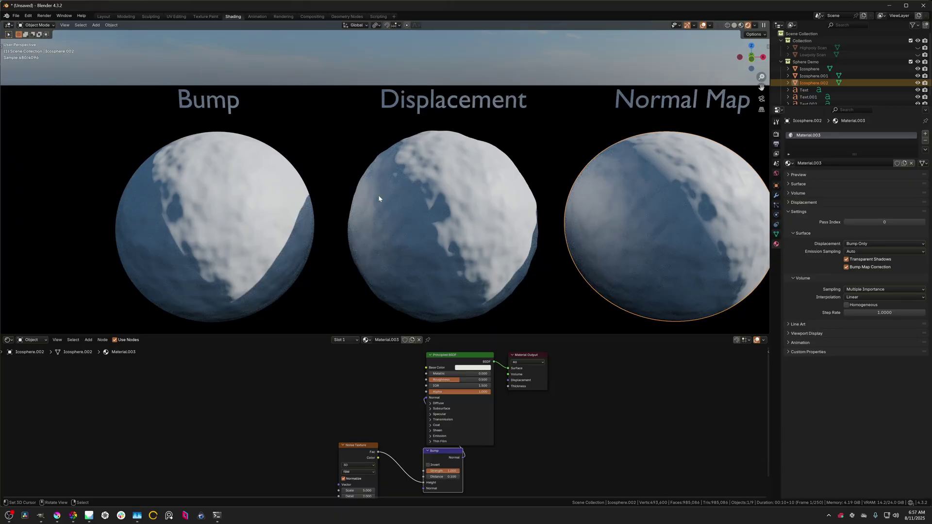
- Compare the shading, shadow edges and silhouettes of the Bump, Displacement and Normal Map spheres from several angles
shift+middle_drag(287, 186, 362, 176)
shift+middle_drag(502, 213, 328, 217)
shift+middle_drag(397, 217, 632, 235)
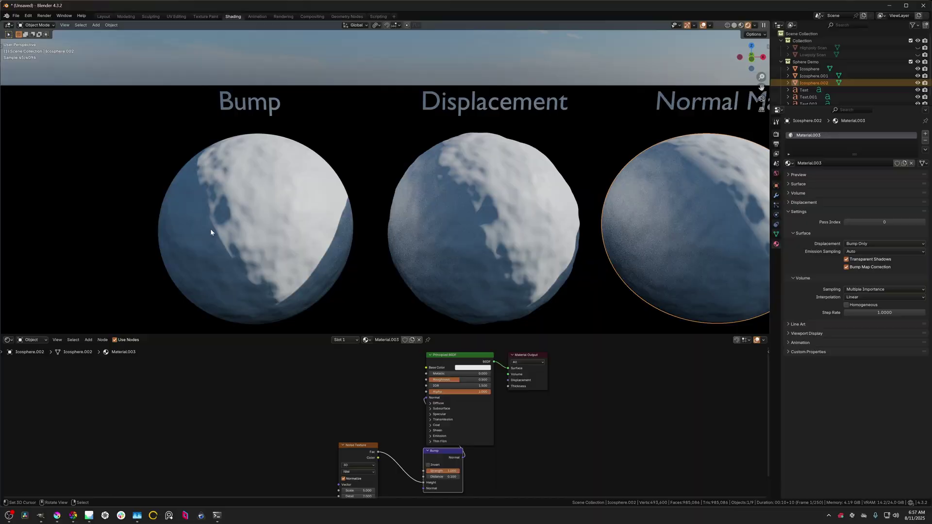
shift+middle_drag(523, 197, 565, 216)
scroll(424, 198, down, 2)
scroll(440, 201, up, 3)
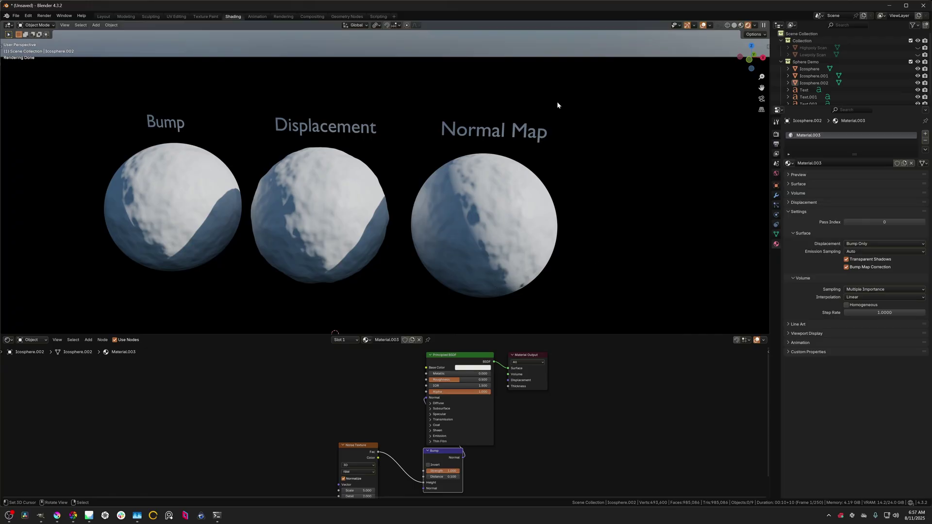
shift+middle_drag(408, 203, 447, 209)
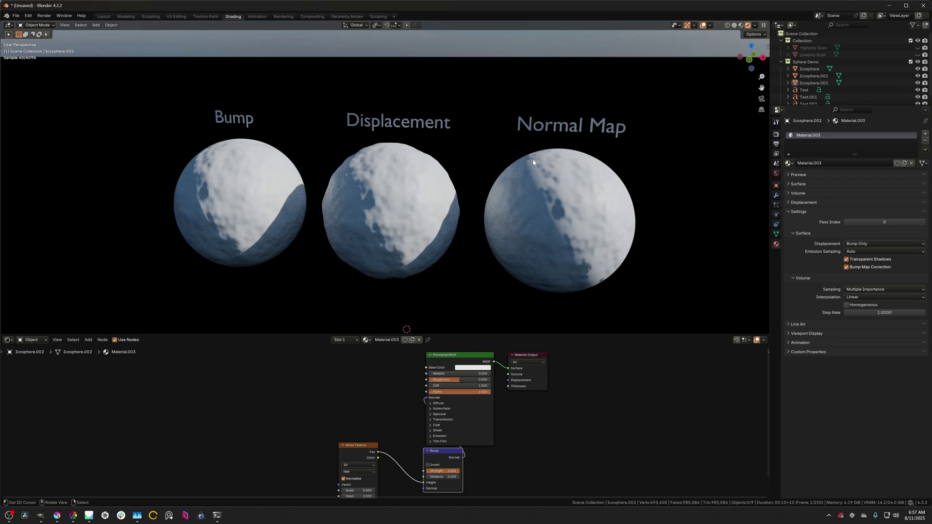
mouse_move(557, 251)
middle_down()
mouse_move(572, 233)
mouse_move(565, 242)
middle_up()
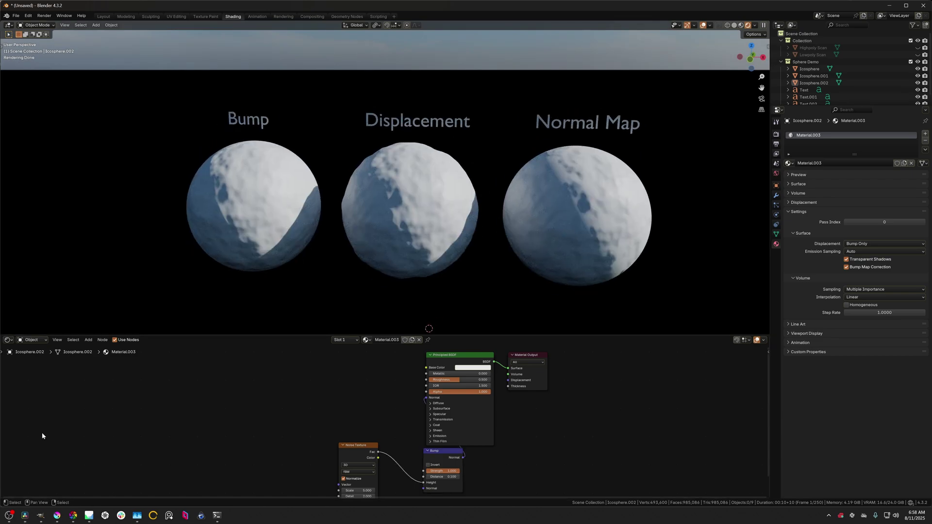